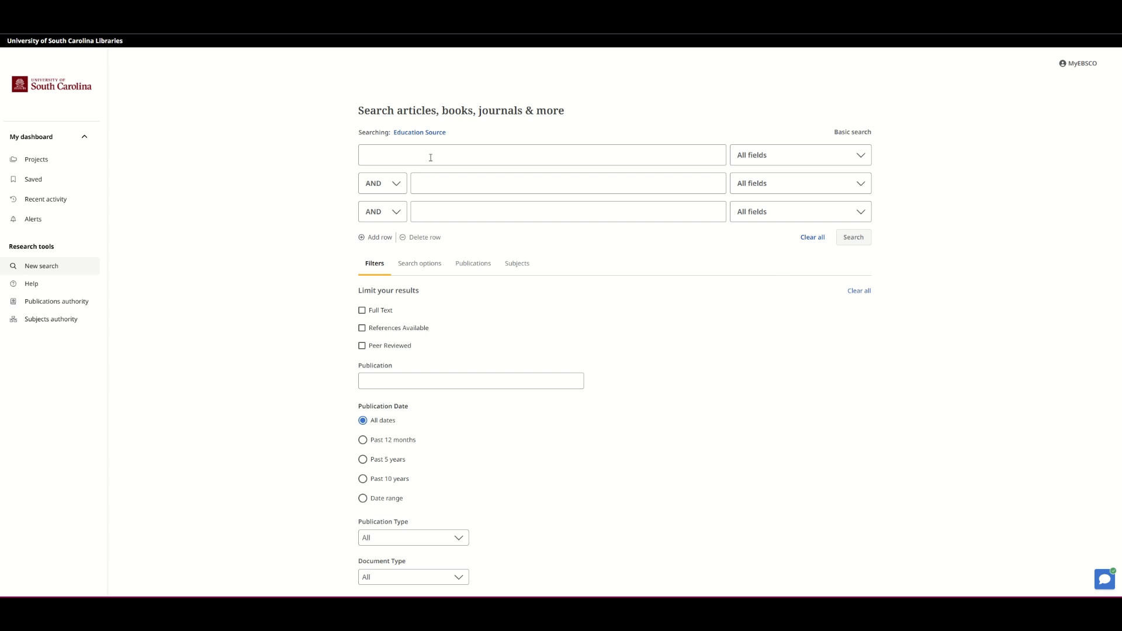
Enter "Media literacy" as the first search term and "digital citizenship" as the second, combined with AND.
{"action": "left_click", "coordinate": [520, 161]}
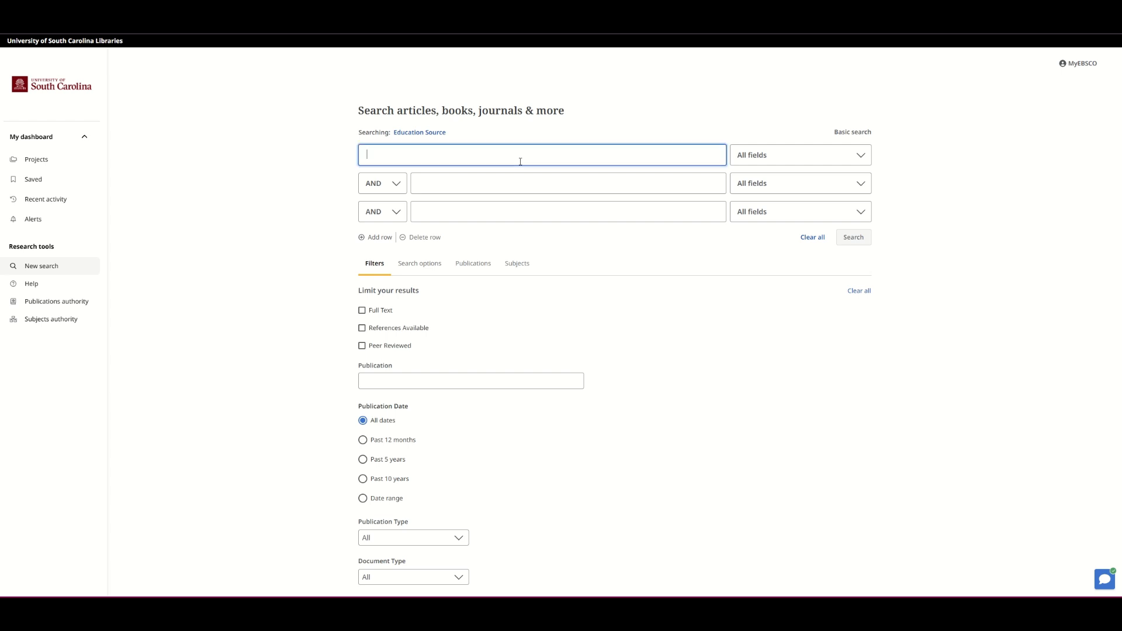
{"action": "type", "text": "Media "}
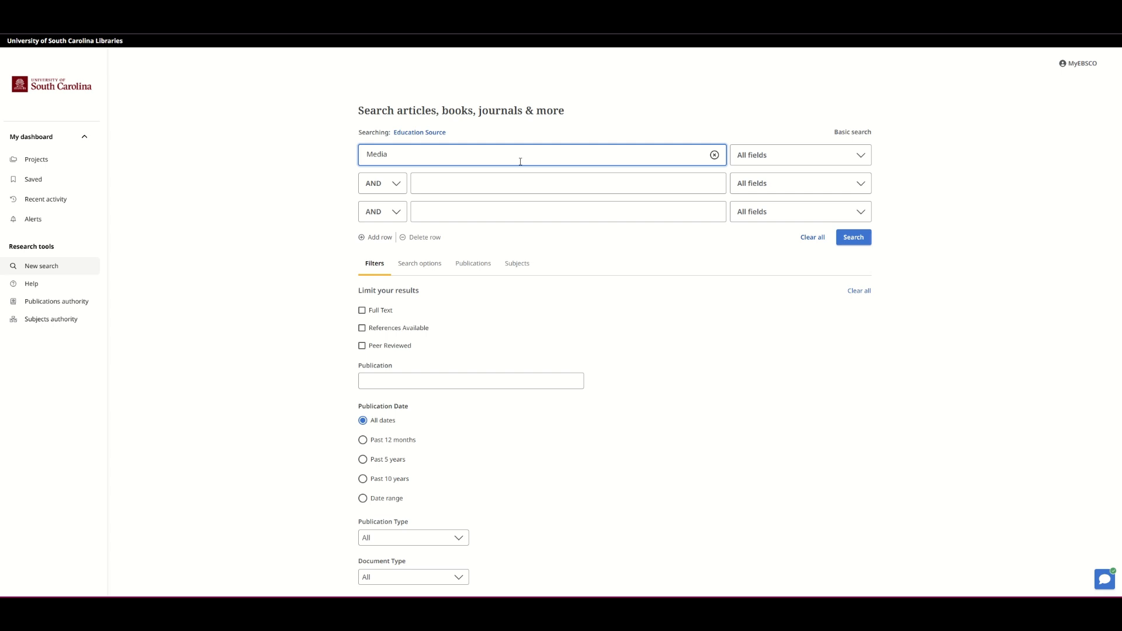
{"action": "type", "text": "literacy"}
{"action": "left_click", "coordinate": [444, 184]}
{"action": "type", "text": "d"}
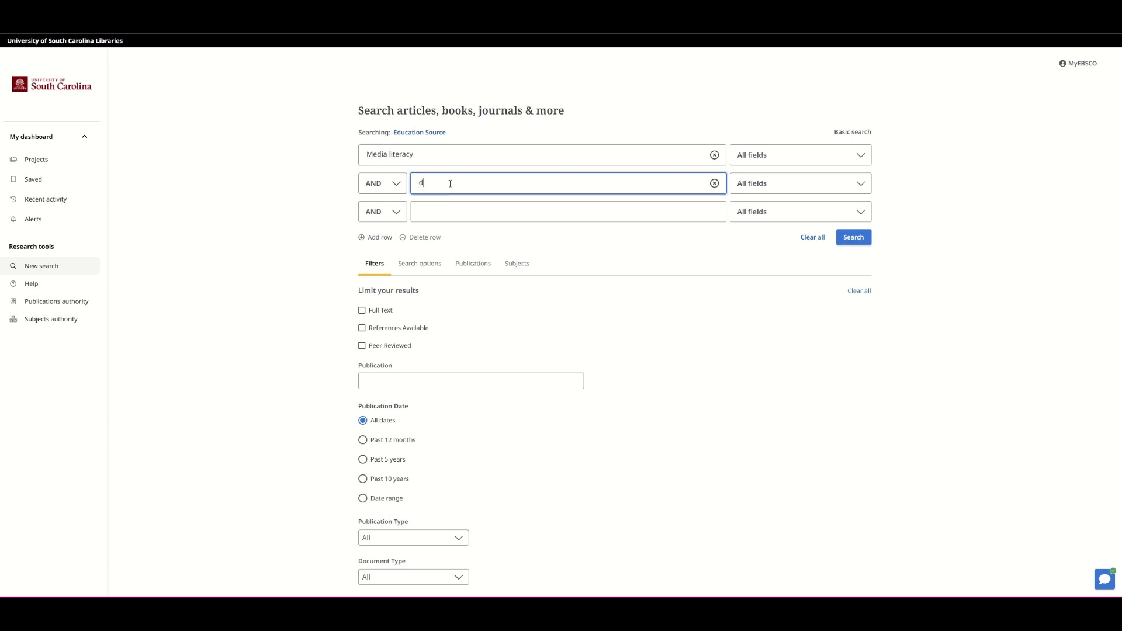
{"action": "type", "text": "igital citizenship"}
Restrict the "Media literacy" term to the Subject - SU field.
{"action": "left_click", "coordinate": [788, 184]}
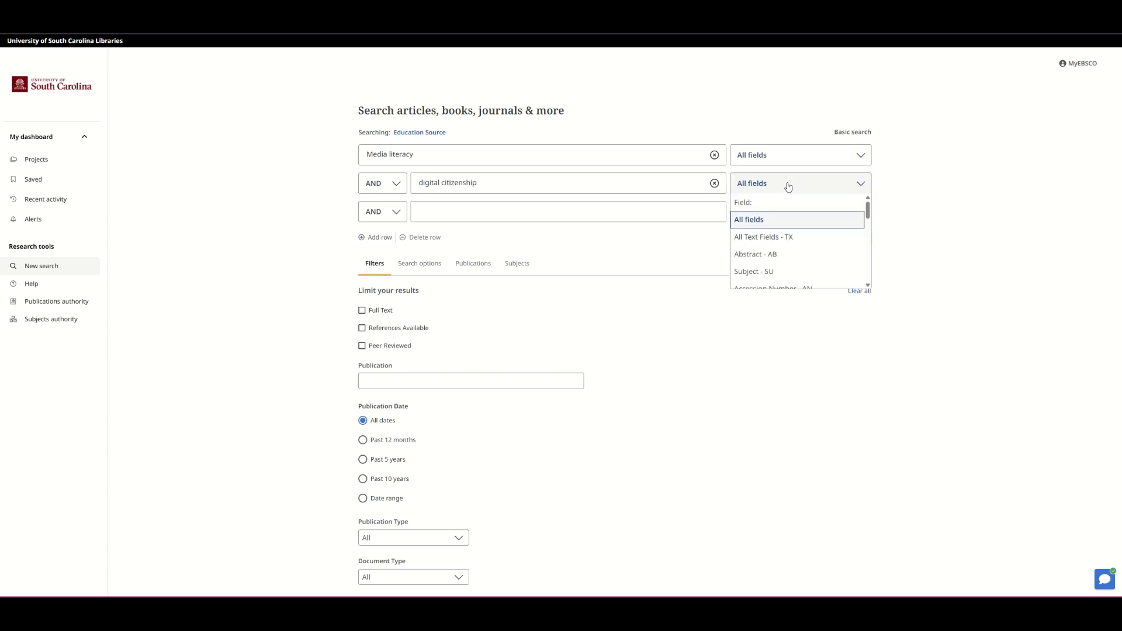
{"action": "left_click", "coordinate": [772, 160]}
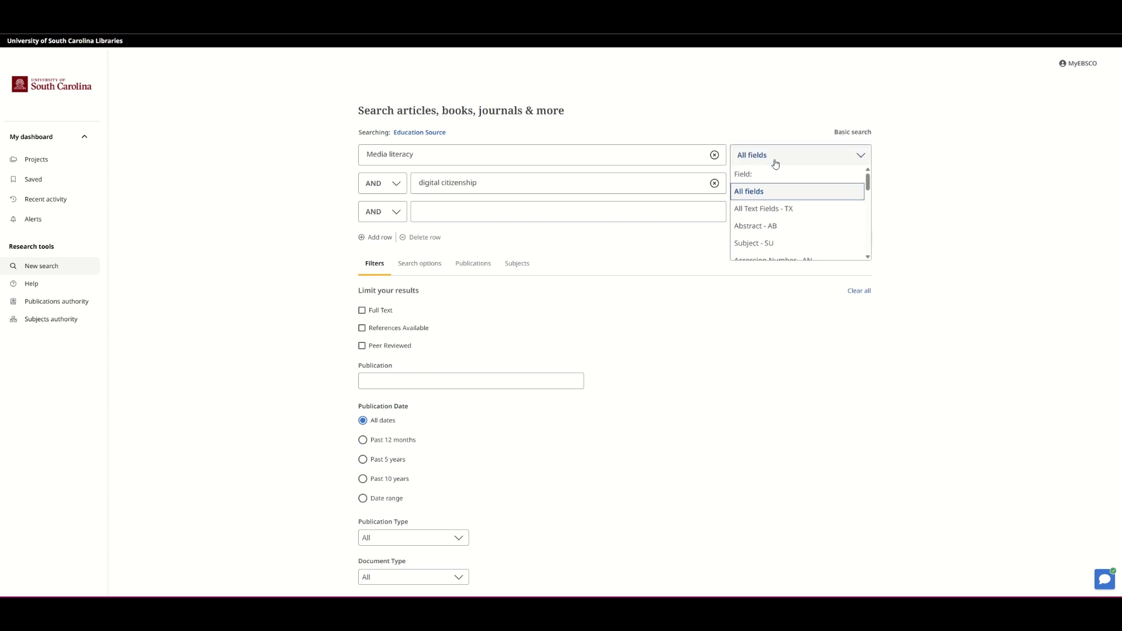
{"action": "left_click", "coordinate": [796, 243]}
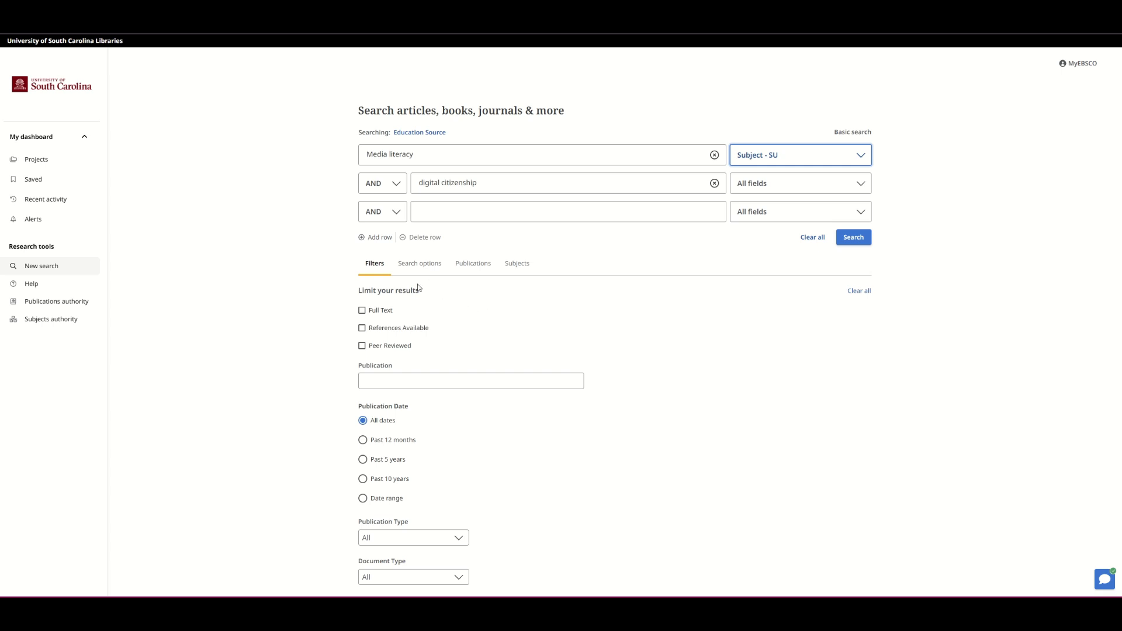
Limit the results to full-text, peer-reviewed items published in the past 10 years.
{"action": "left_click", "coordinate": [382, 312]}
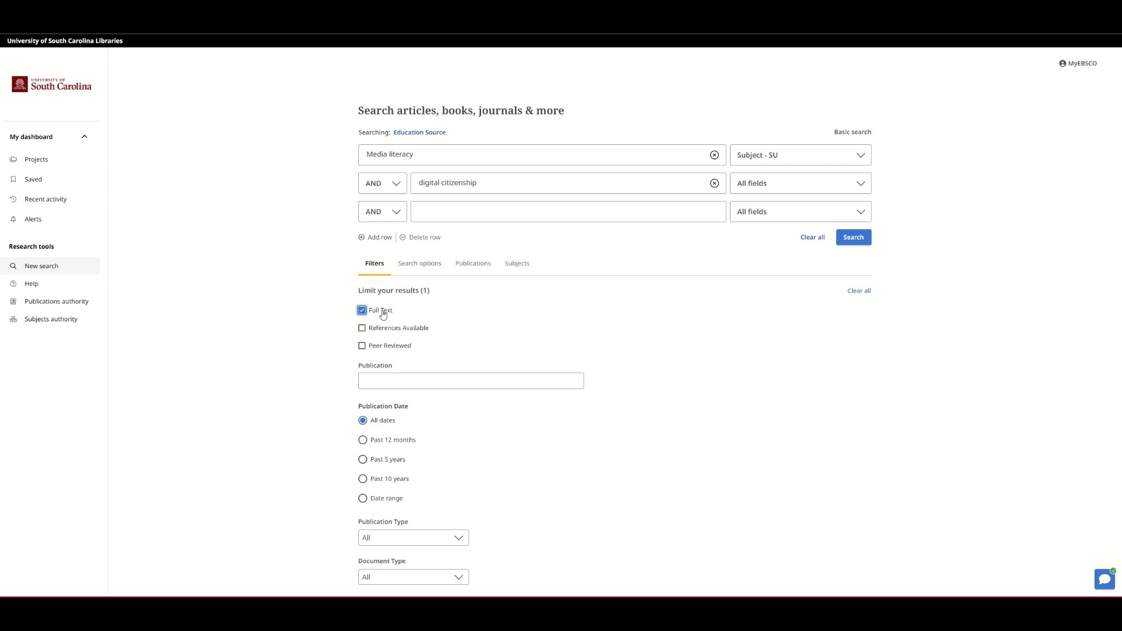
{"action": "left_click", "coordinate": [400, 349]}
{"action": "scroll", "coordinate": [615, 356], "scroll_direction": "down", "scroll_amount": 2}
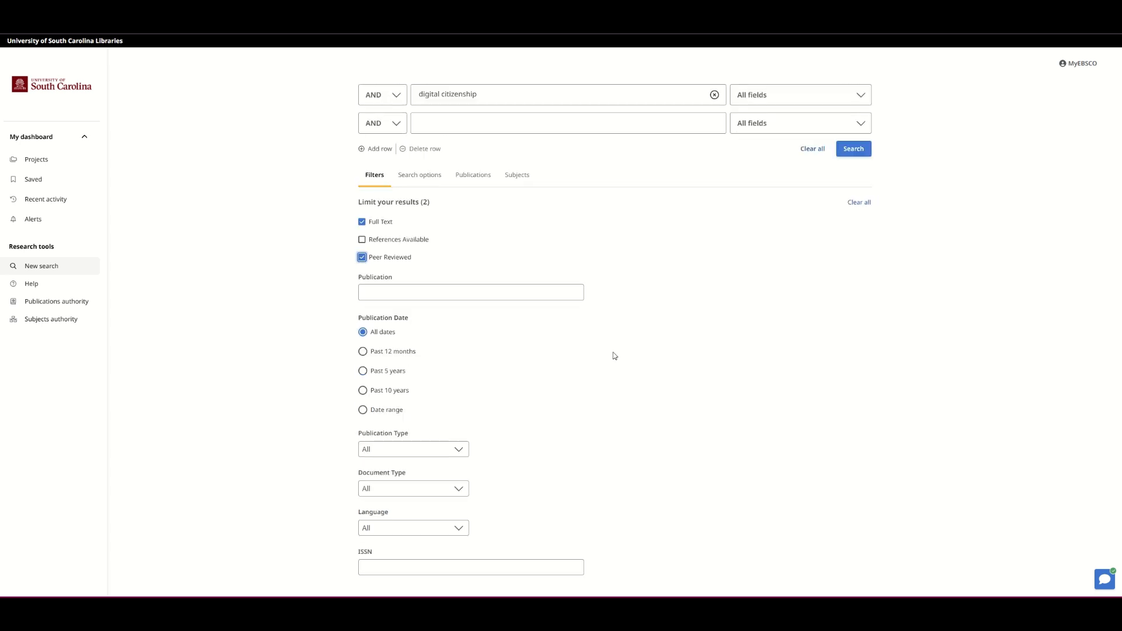
{"action": "left_click", "coordinate": [391, 390]}
{"action": "scroll", "coordinate": [557, 476], "scroll_direction": "down", "scroll_amount": 3}
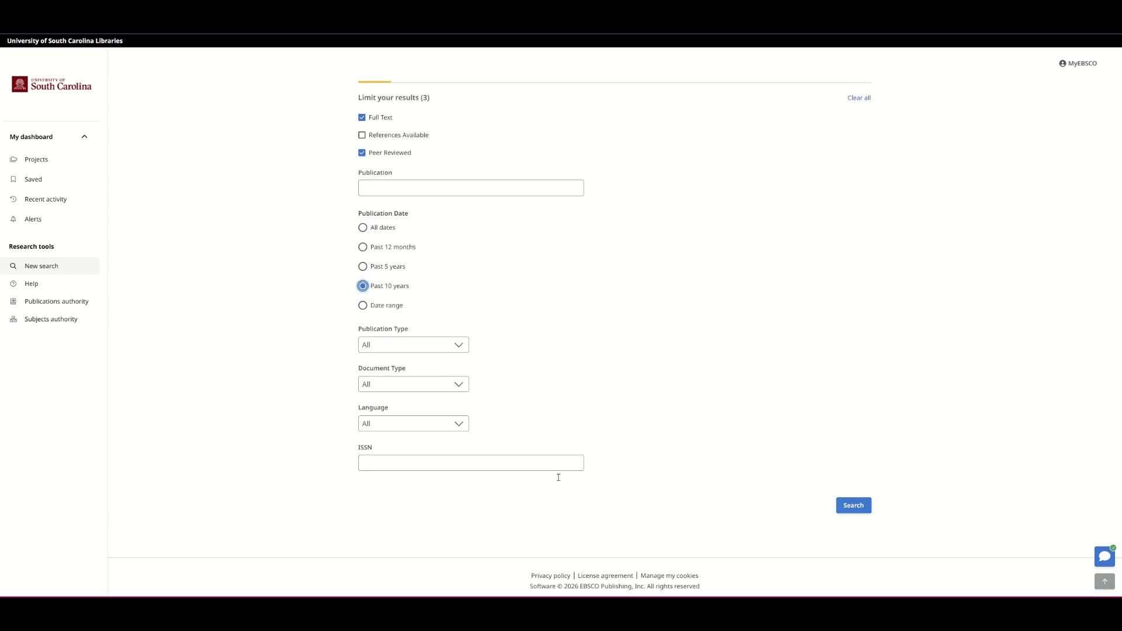
{"action": "scroll", "coordinate": [559, 478], "scroll_direction": "up", "scroll_amount": 5}
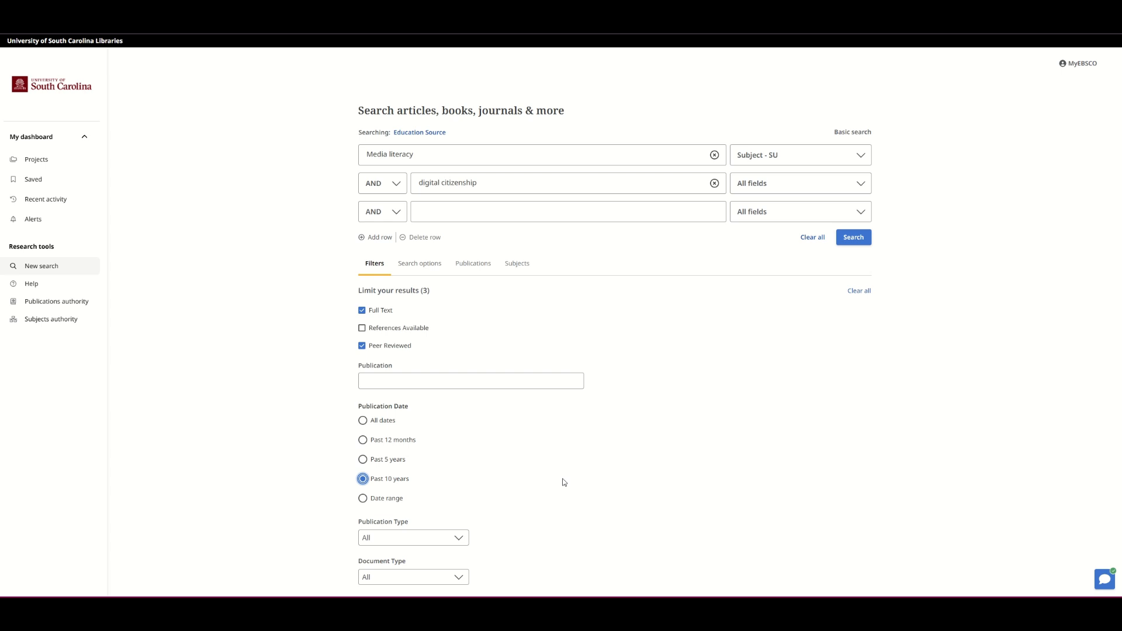
Check the available choices for publication type, document type and language without selecting any.
{"action": "scroll", "coordinate": [560, 477], "scroll_direction": "down", "scroll_amount": 3}
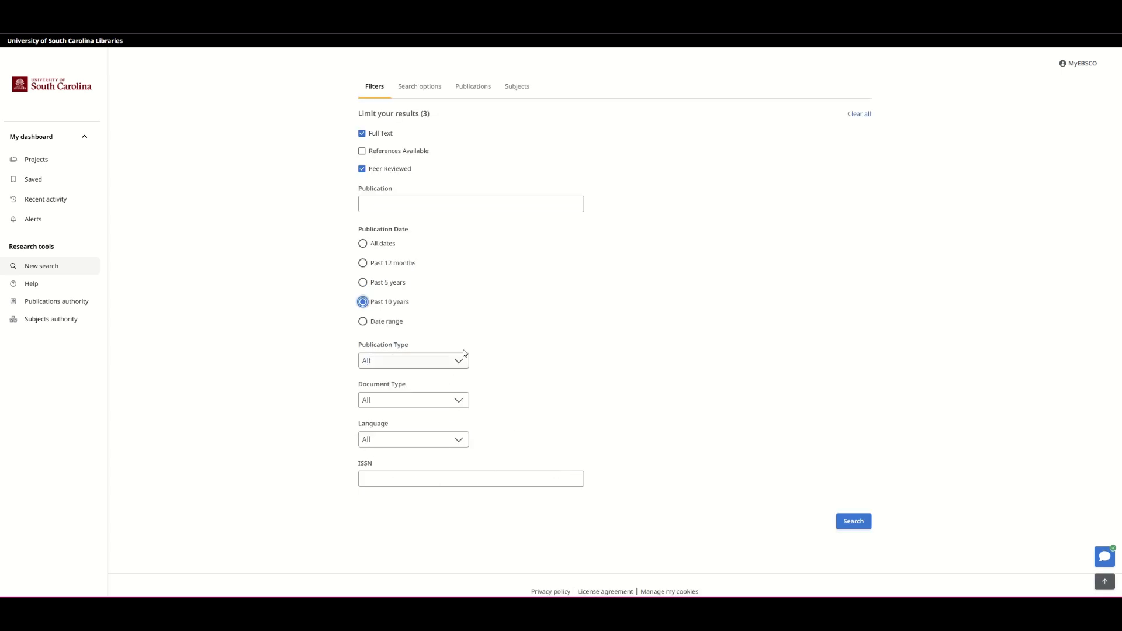
{"action": "left_click", "coordinate": [453, 369]}
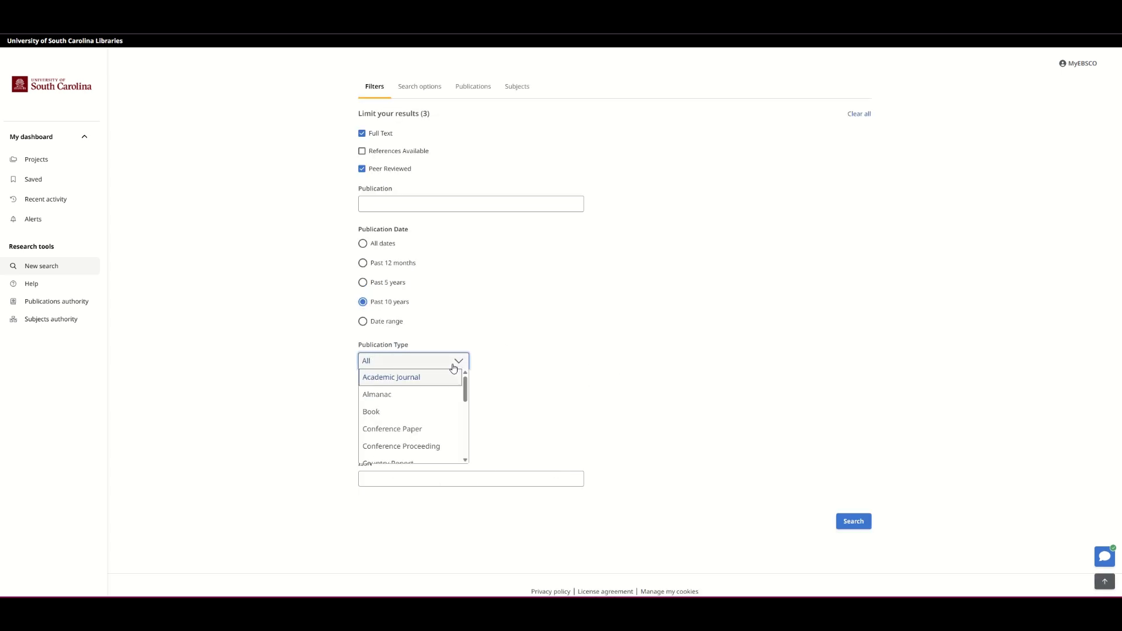
{"action": "left_click", "coordinate": [453, 368]}
{"action": "left_click", "coordinate": [458, 400]}
{"action": "left_click", "coordinate": [458, 401]}
{"action": "left_click", "coordinate": [453, 441]}
{"action": "left_click", "coordinate": [453, 442]}
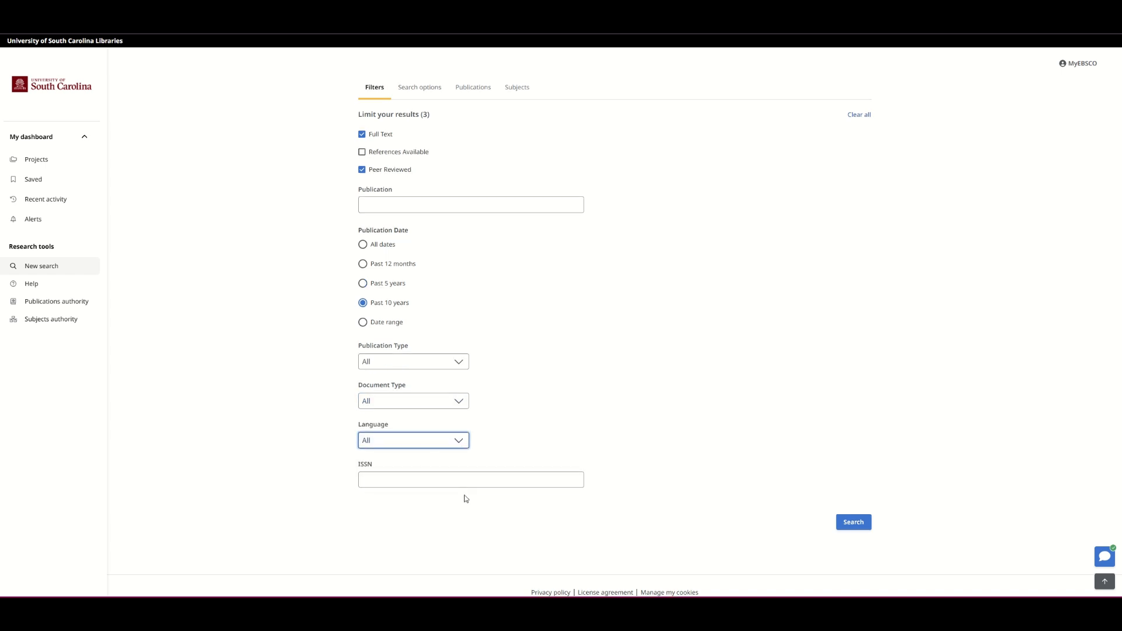
Run the search and open the article "Educating in platform societies: from Digital Citizenship to public values in a connected world.".
{"action": "scroll", "coordinate": [488, 450], "scroll_direction": "up", "scroll_amount": 3}
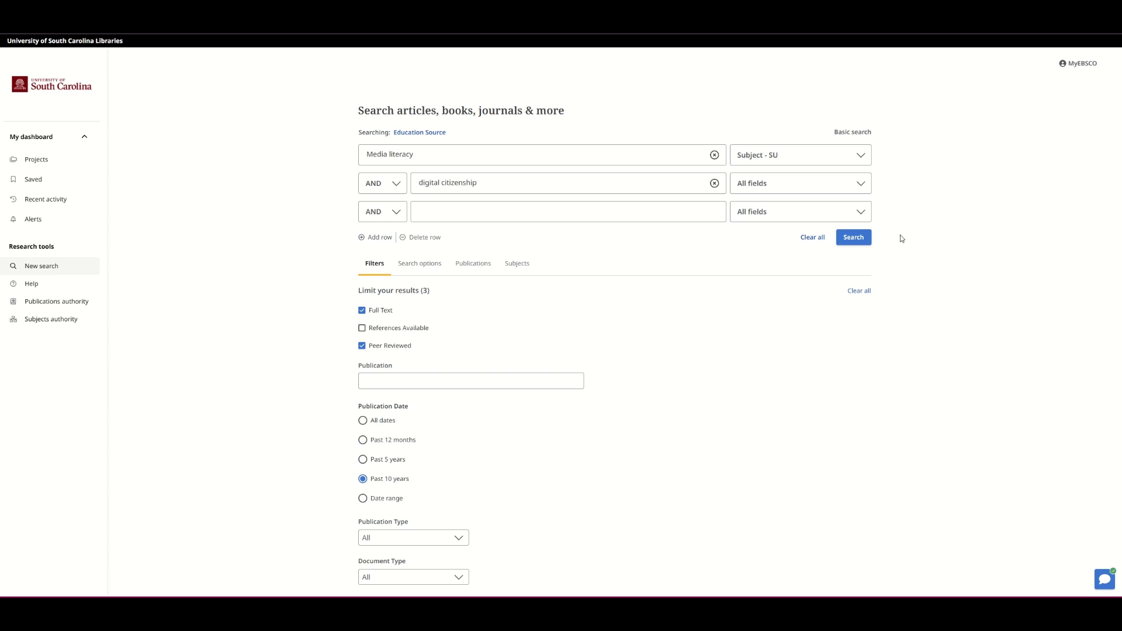
{"action": "left_click", "coordinate": [852, 243]}
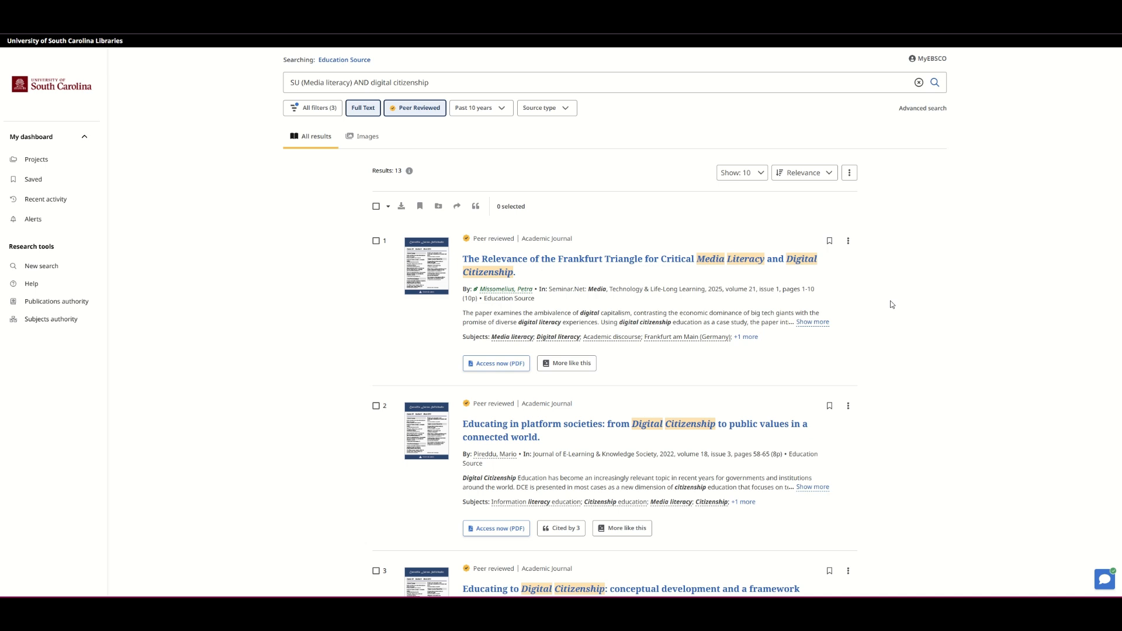
{"action": "left_click", "coordinate": [482, 432]}
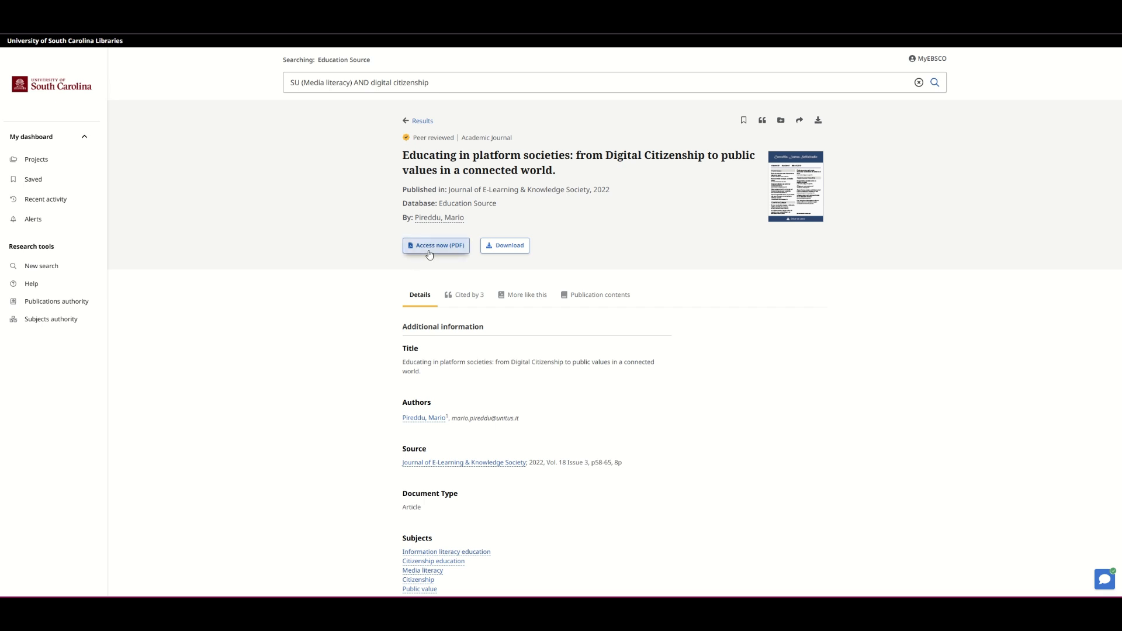
Examine the article record's source, subjects, author-supplied keywords, abstract, identifiers and embedded full text.
{"action": "scroll", "coordinate": [814, 278], "scroll_direction": "down", "scroll_amount": 3}
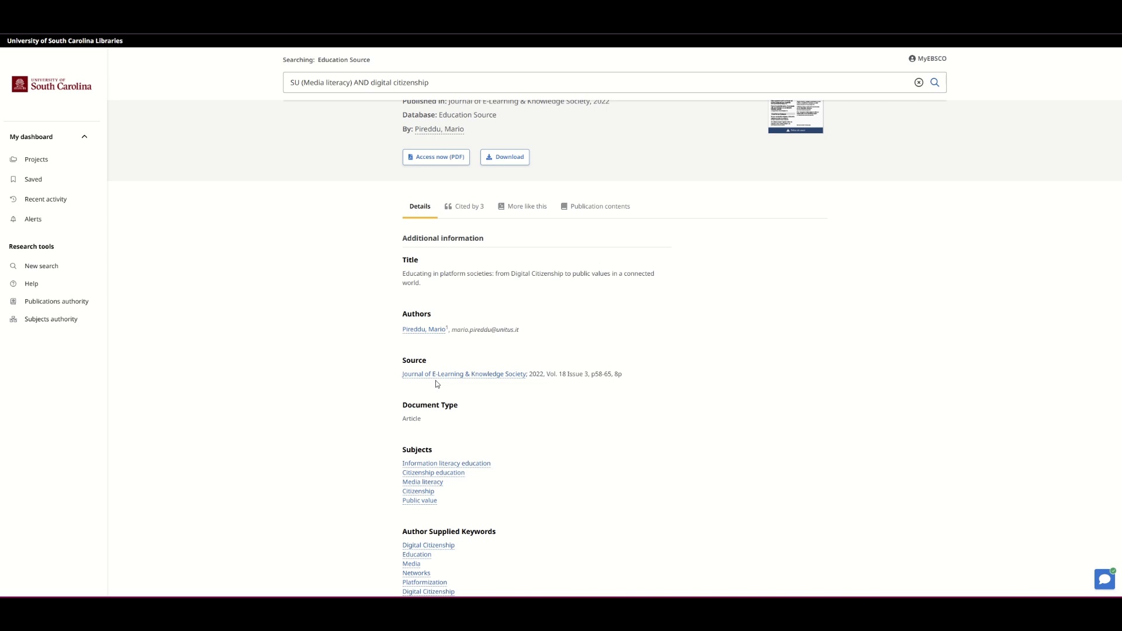
{"action": "scroll", "coordinate": [506, 384], "scroll_direction": "down", "scroll_amount": 1}
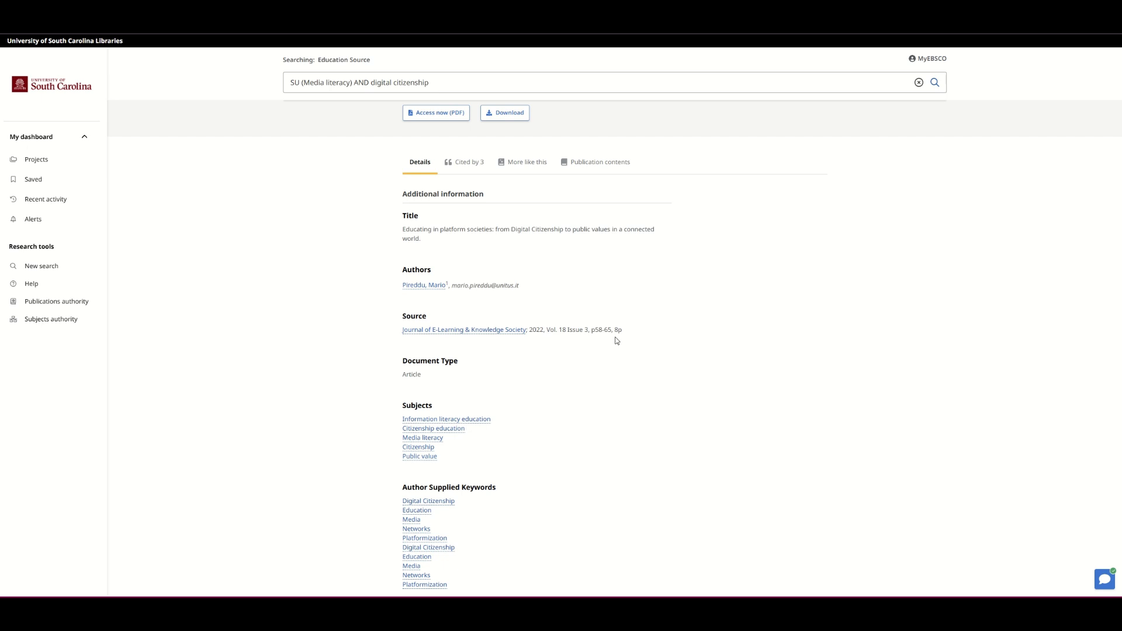
{"action": "scroll", "coordinate": [471, 372], "scroll_direction": "down", "scroll_amount": 2}
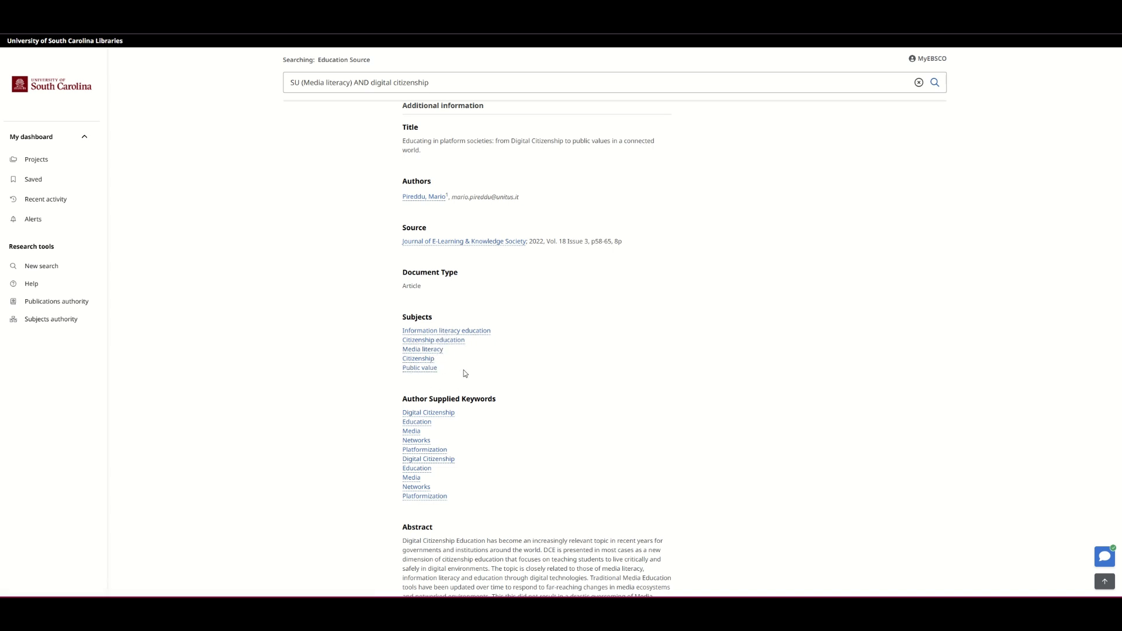
{"action": "scroll", "coordinate": [464, 370], "scroll_direction": "down", "scroll_amount": 3}
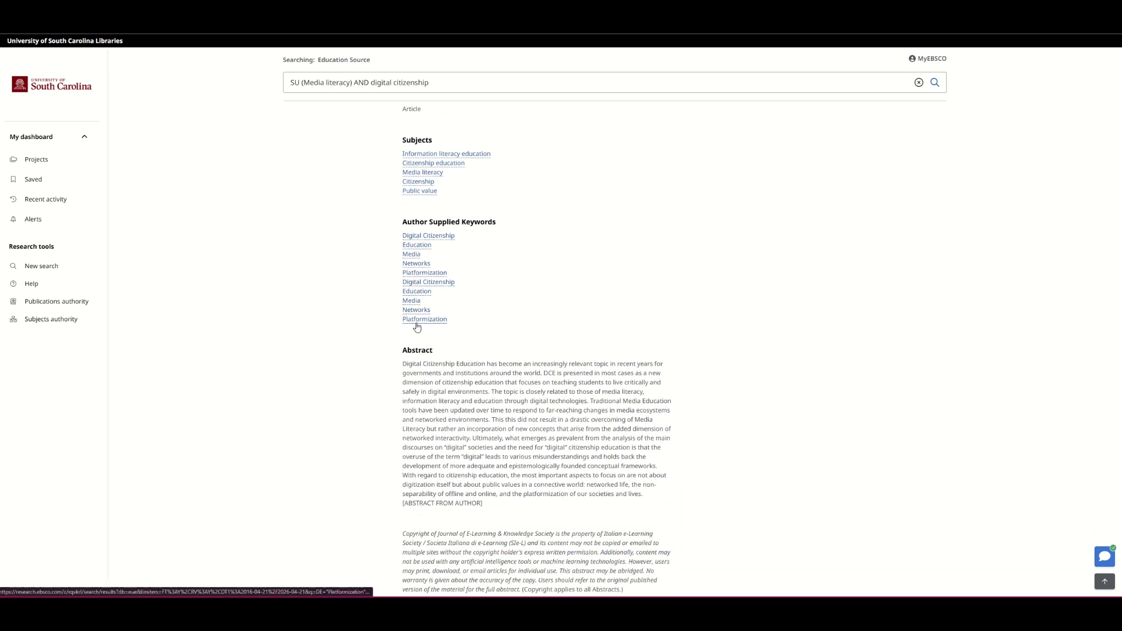
{"action": "scroll", "coordinate": [559, 341], "scroll_direction": "down", "scroll_amount": 2}
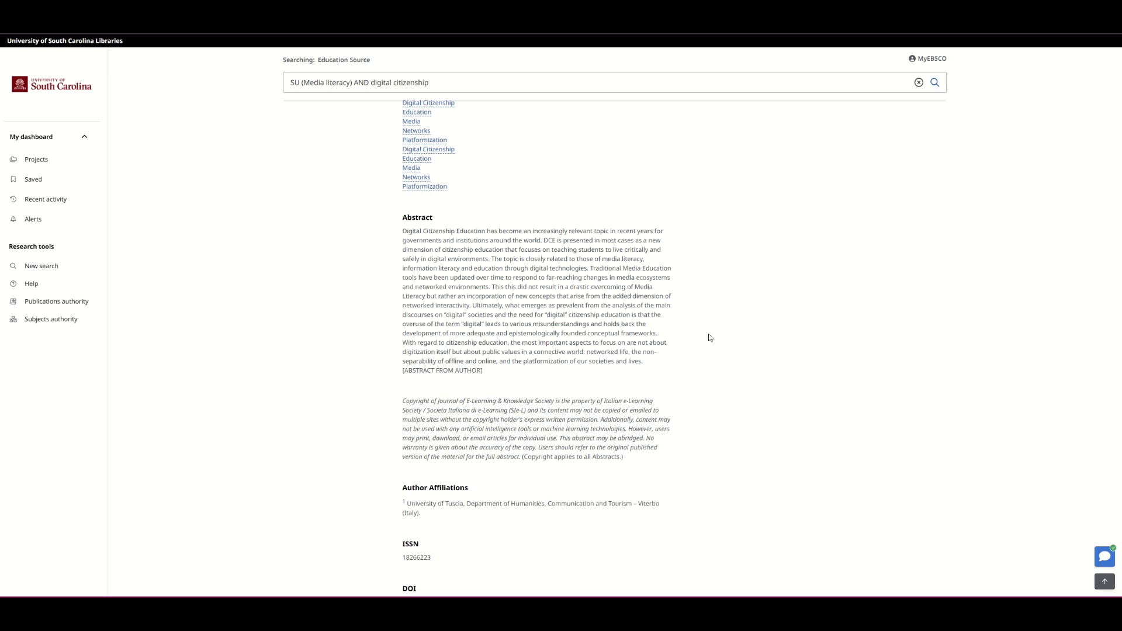
{"action": "scroll", "coordinate": [708, 345], "scroll_direction": "down", "scroll_amount": 3}
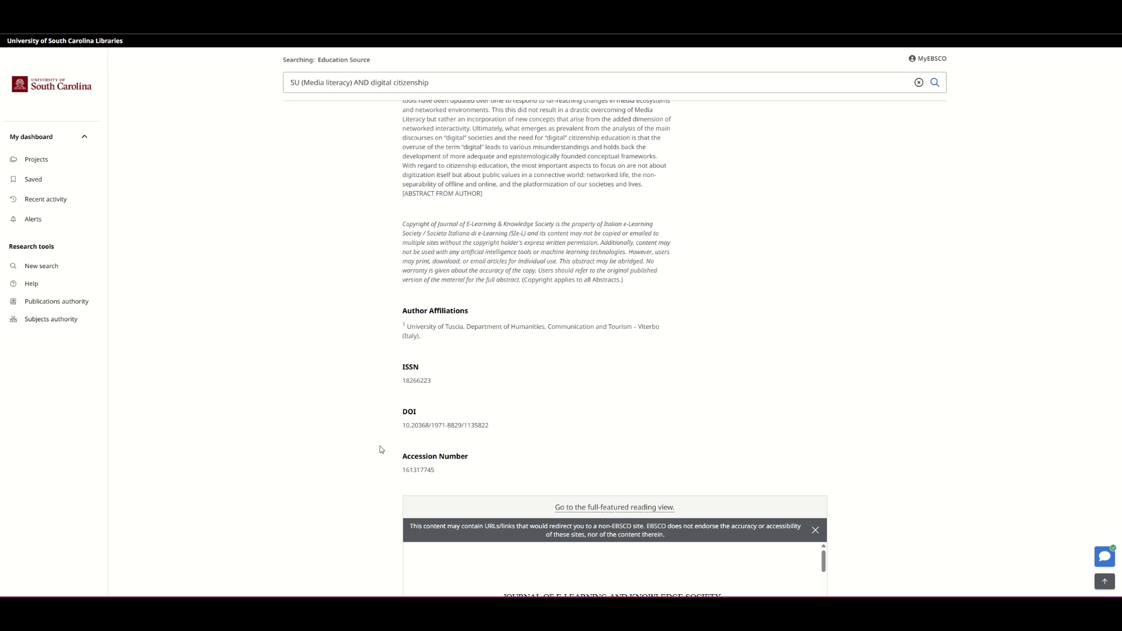
{"action": "scroll", "coordinate": [426, 449], "scroll_direction": "down", "scroll_amount": 2}
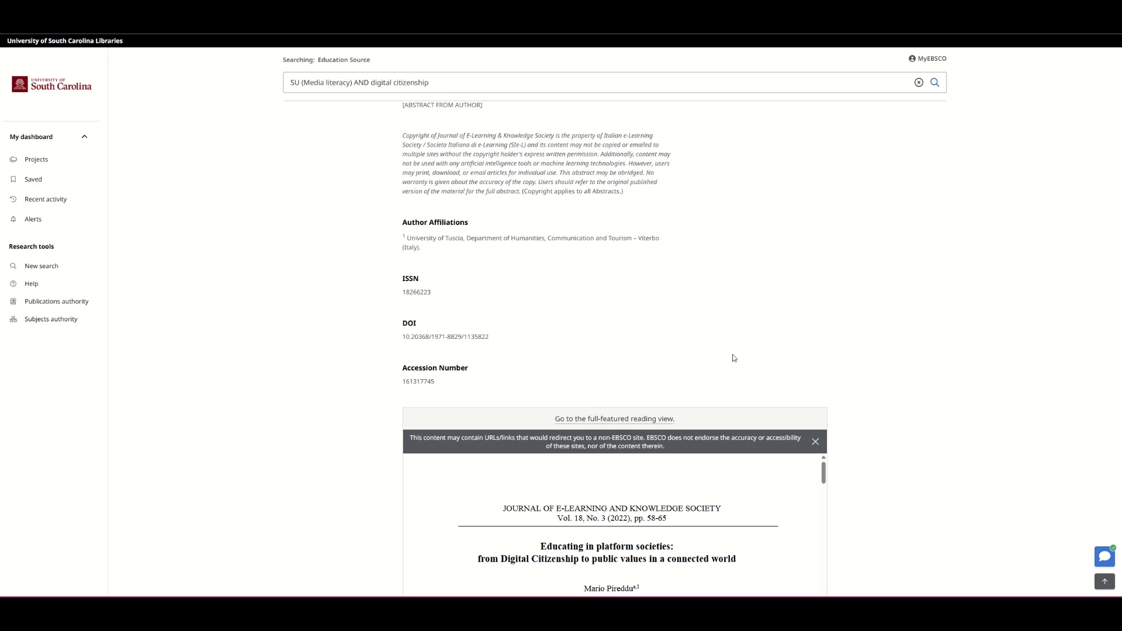
{"action": "scroll", "coordinate": [868, 341], "scroll_direction": "down", "scroll_amount": 4}
{"action": "left_click_drag", "start_coordinate": [825, 240], "coordinate": [884, 243]}
{"action": "scroll", "coordinate": [900, 293], "scroll_direction": "up", "scroll_amount": 15}
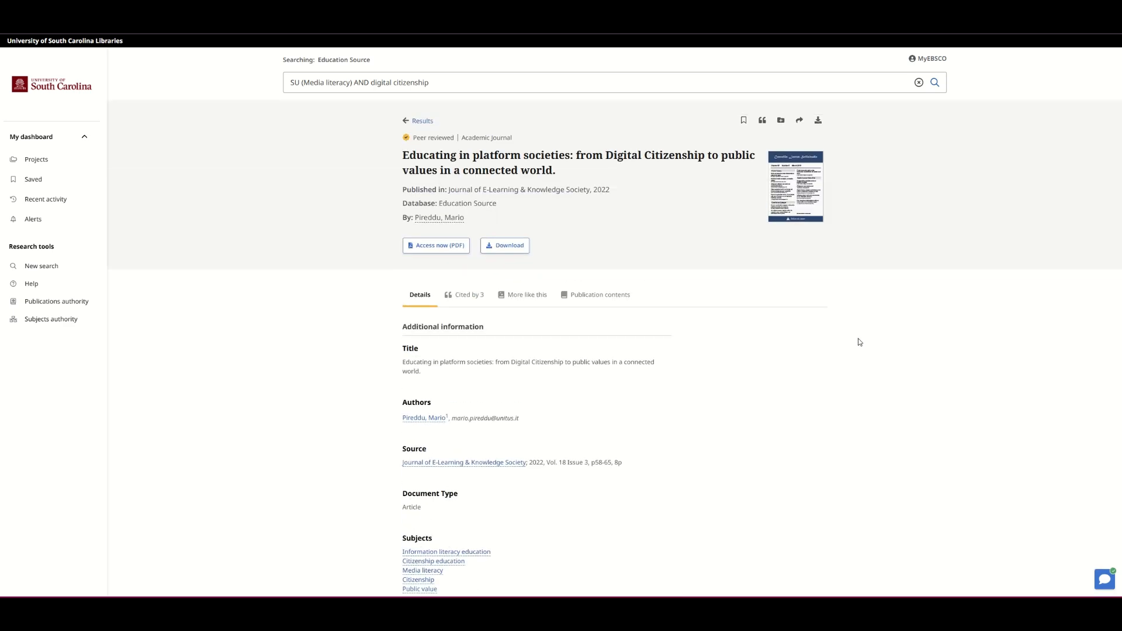
View the article's full-text PDF, return to its record, and check the download format options without downloading.
{"action": "left_click", "coordinate": [439, 246]}
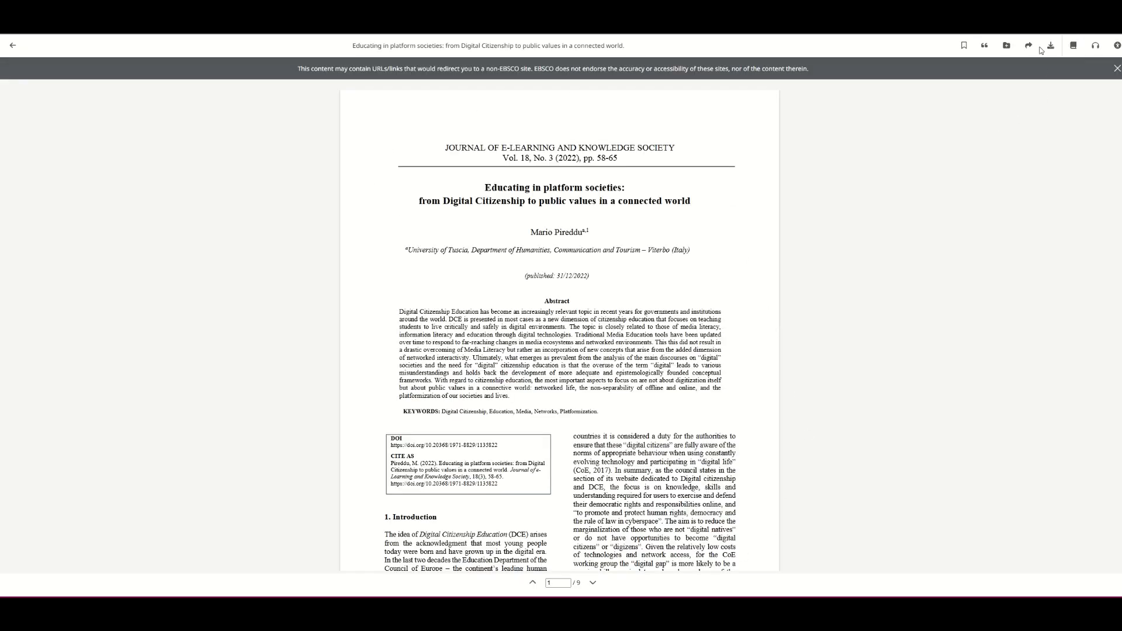
{"action": "left_click", "coordinate": [8, 46]}
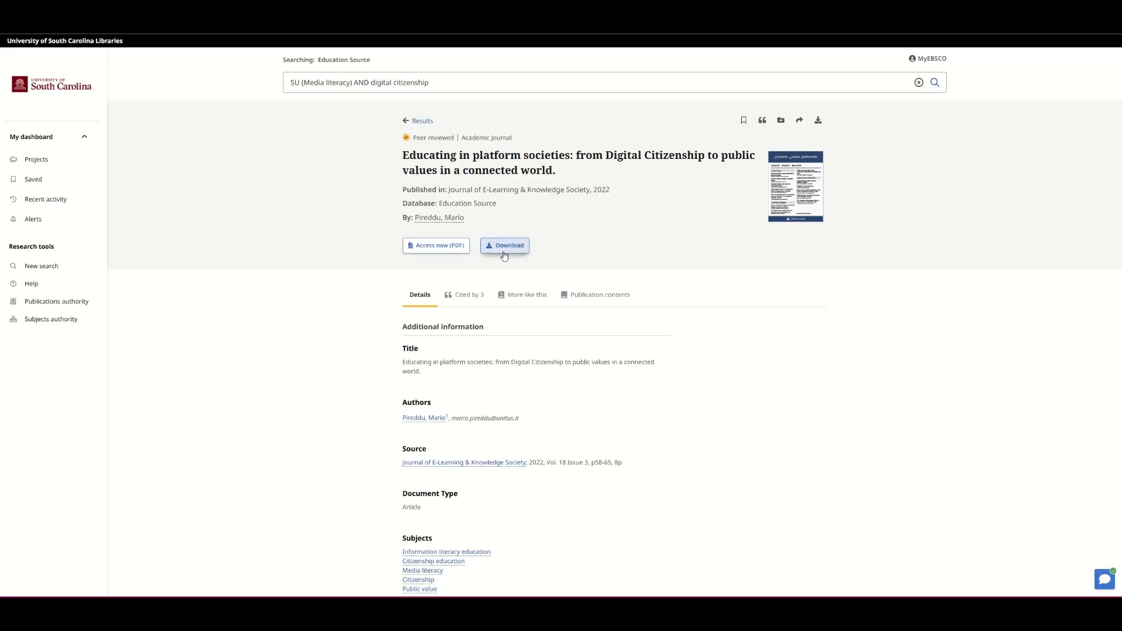
{"action": "left_click", "coordinate": [504, 256]}
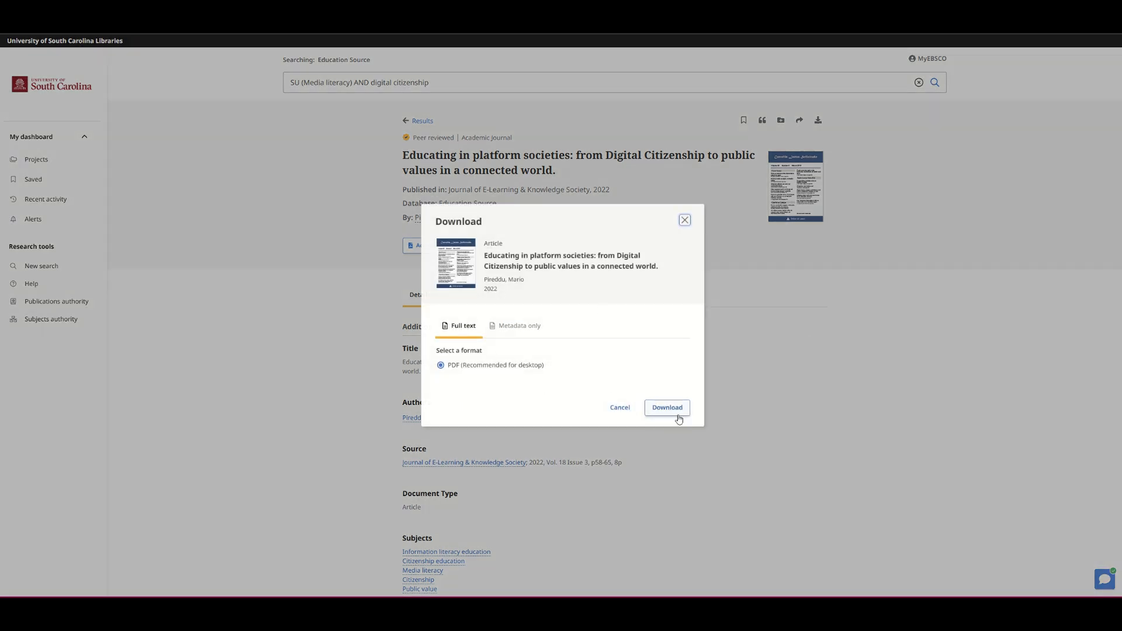
{"action": "left_click", "coordinate": [685, 221]}
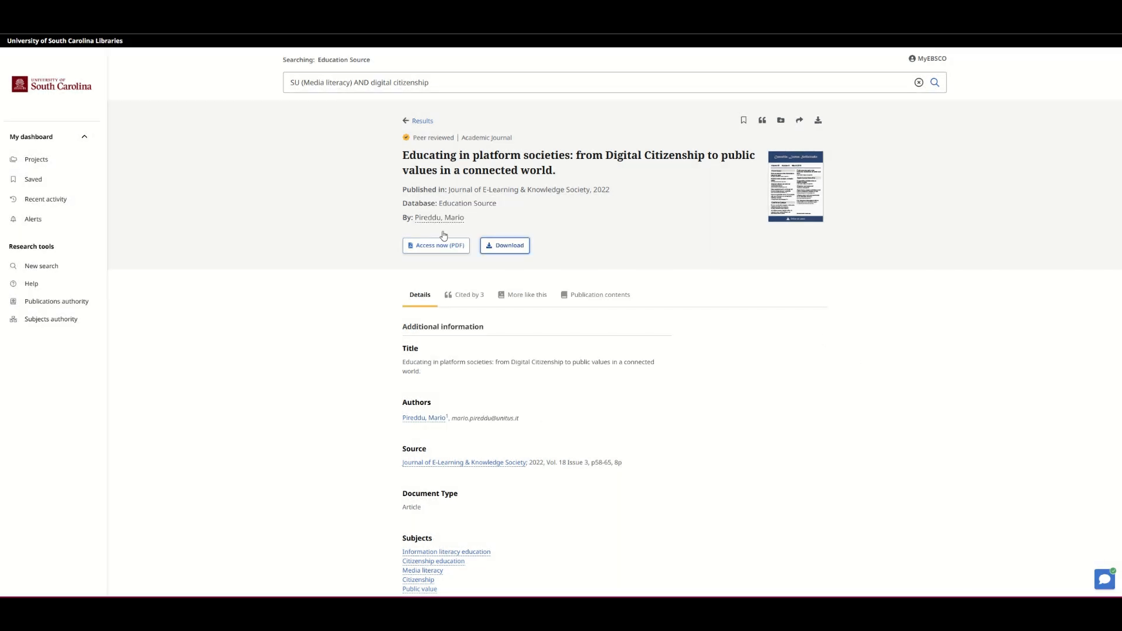
Return to the advanced search, add "high school" as a third AND term in all fields, and run the search.
{"action": "left_click", "coordinate": [409, 120]}
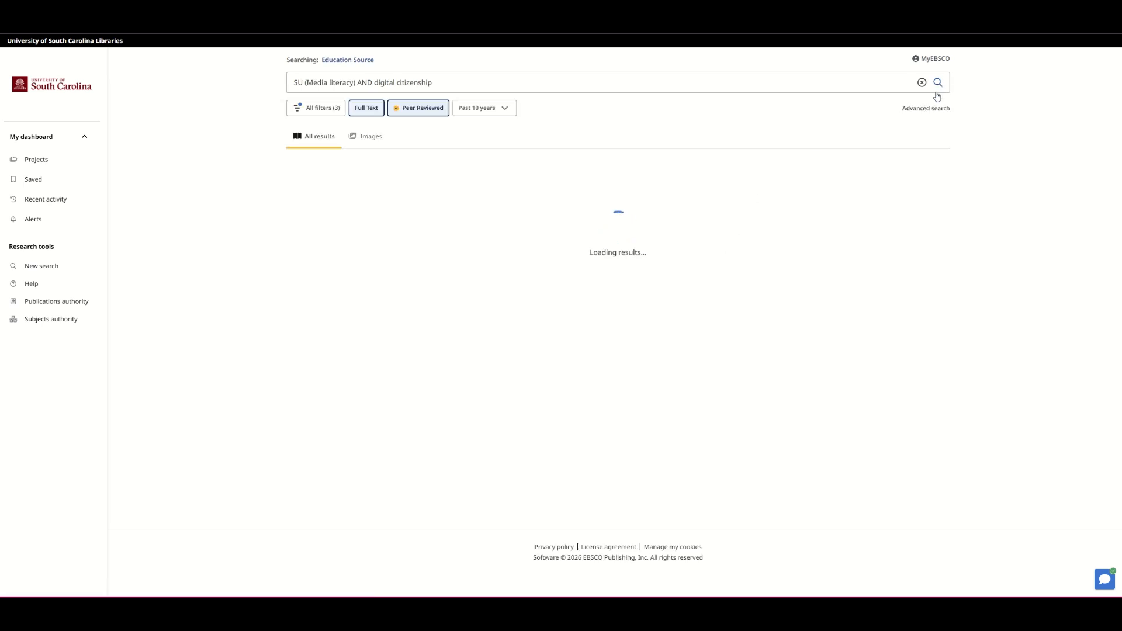
{"action": "left_click", "coordinate": [933, 109]}
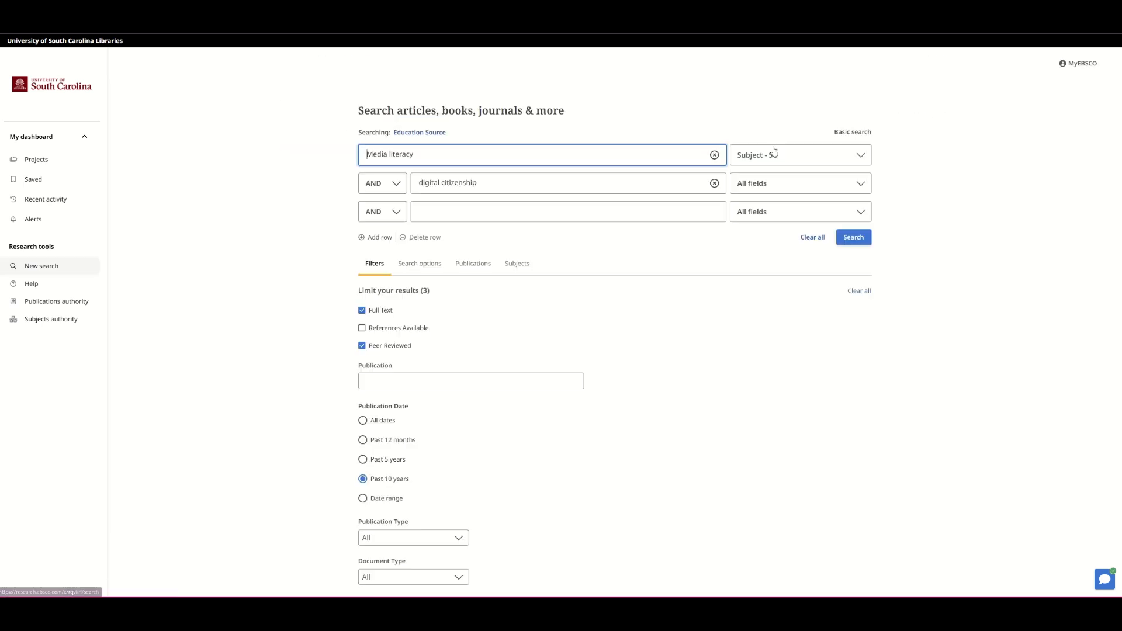
{"action": "left_click", "coordinate": [531, 218]}
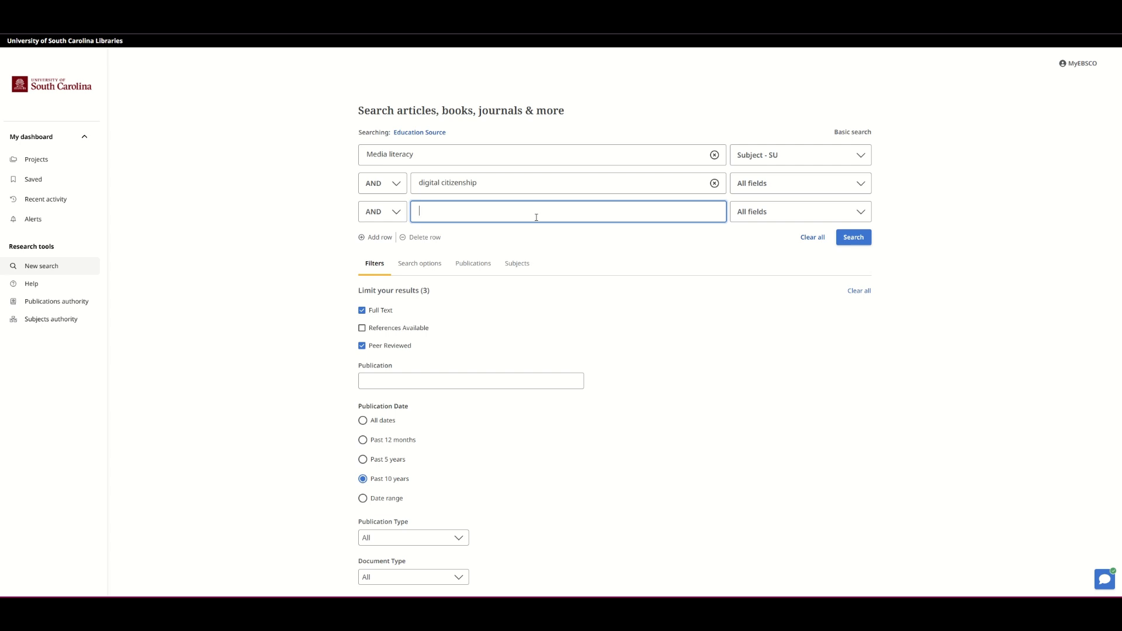
{"action": "type", "text": "high school"}
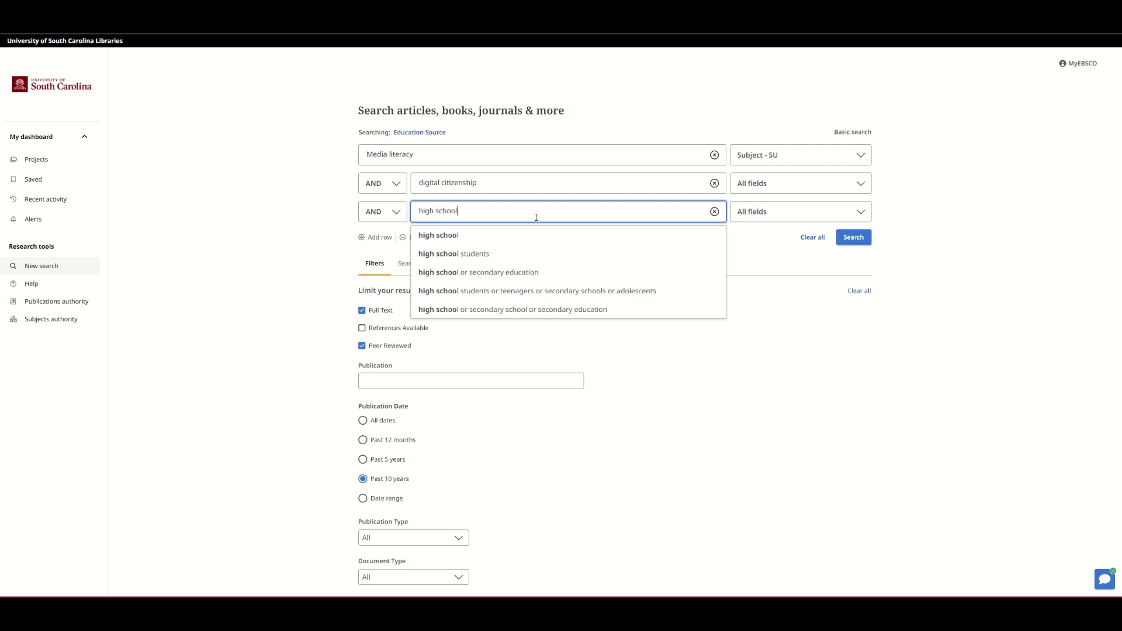
{"action": "left_click", "coordinate": [488, 233]}
{"action": "left_click", "coordinate": [853, 237]}
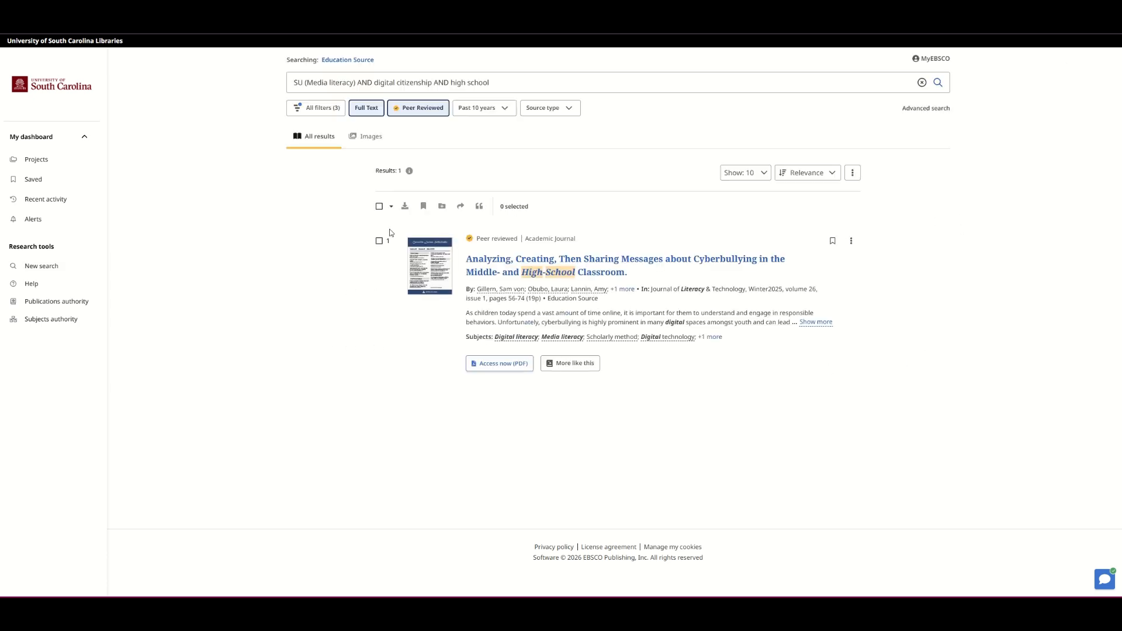
Open the article on cyberbullying in the middle- and high-school classroom, review its record and embedded full text, and return to the results.
{"action": "left_click", "coordinate": [561, 273]}
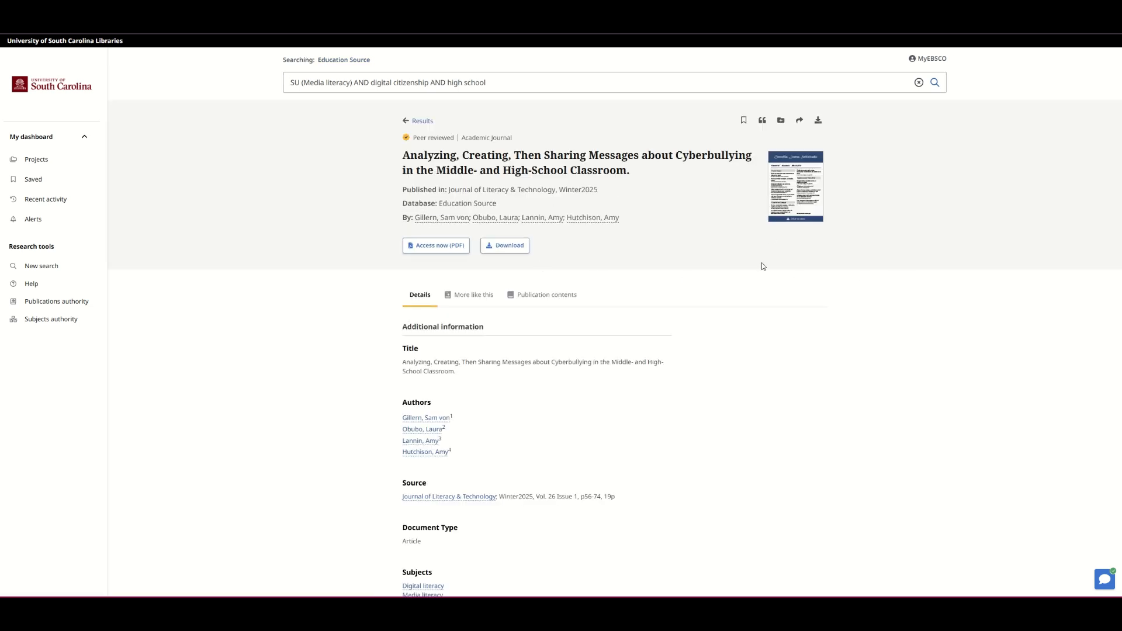
{"action": "scroll", "coordinate": [658, 332], "scroll_direction": "down", "scroll_amount": 5}
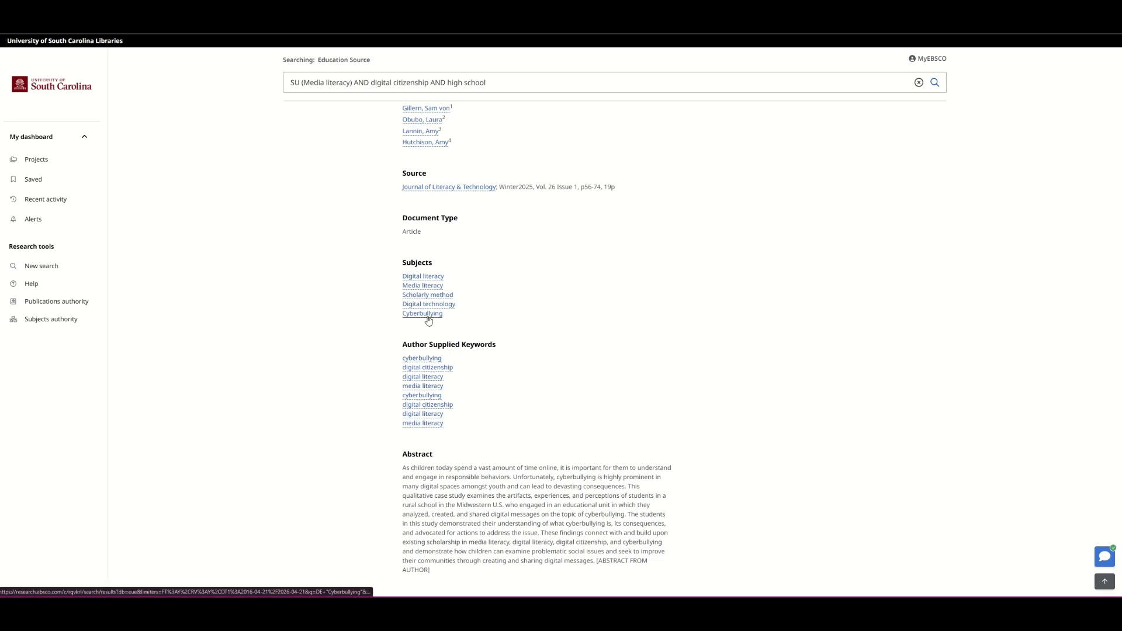
{"action": "scroll", "coordinate": [605, 327], "scroll_direction": "down", "scroll_amount": 3}
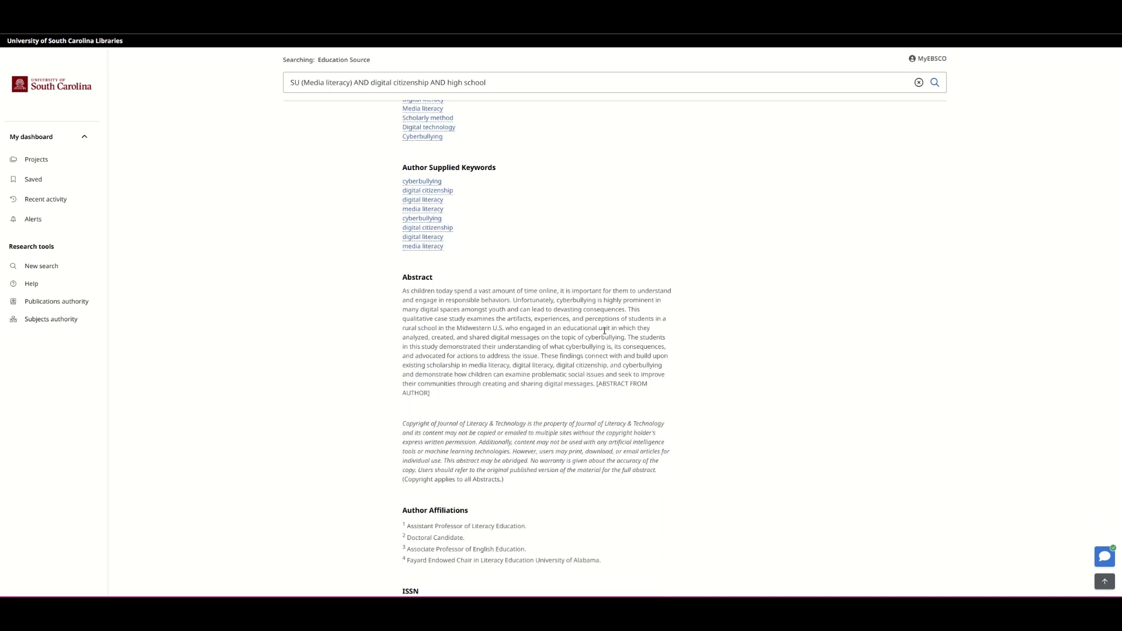
{"action": "scroll", "coordinate": [680, 411], "scroll_direction": "down", "scroll_amount": 8}
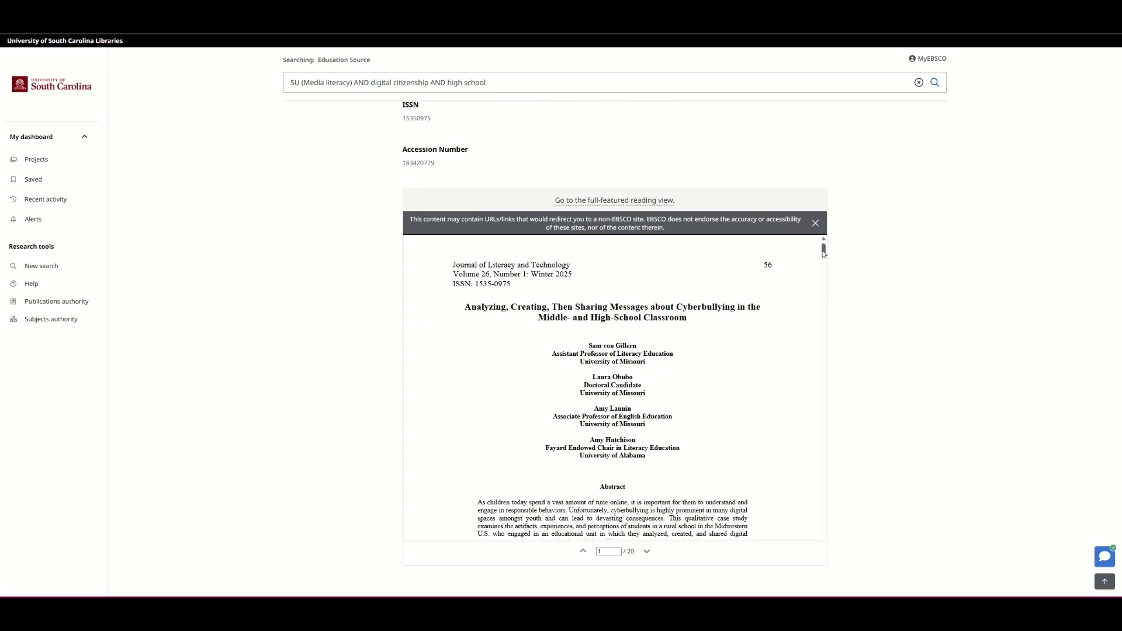
{"action": "left_click_drag", "start_coordinate": [824, 252], "coordinate": [873, 243]}
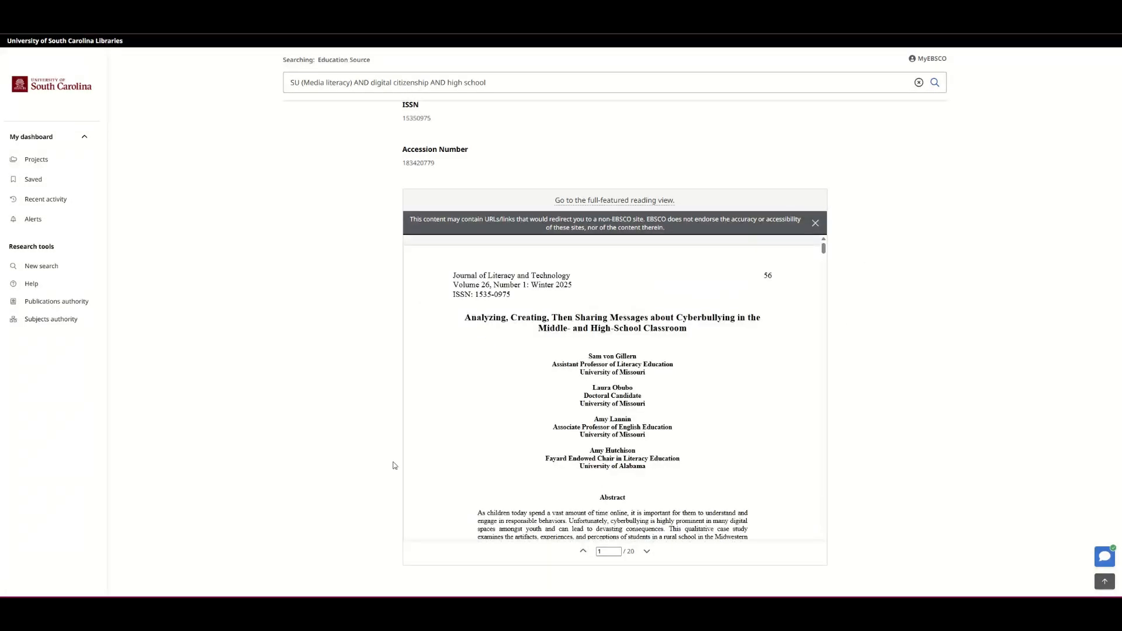
{"action": "scroll", "coordinate": [704, 419], "scroll_direction": "up", "scroll_amount": 15}
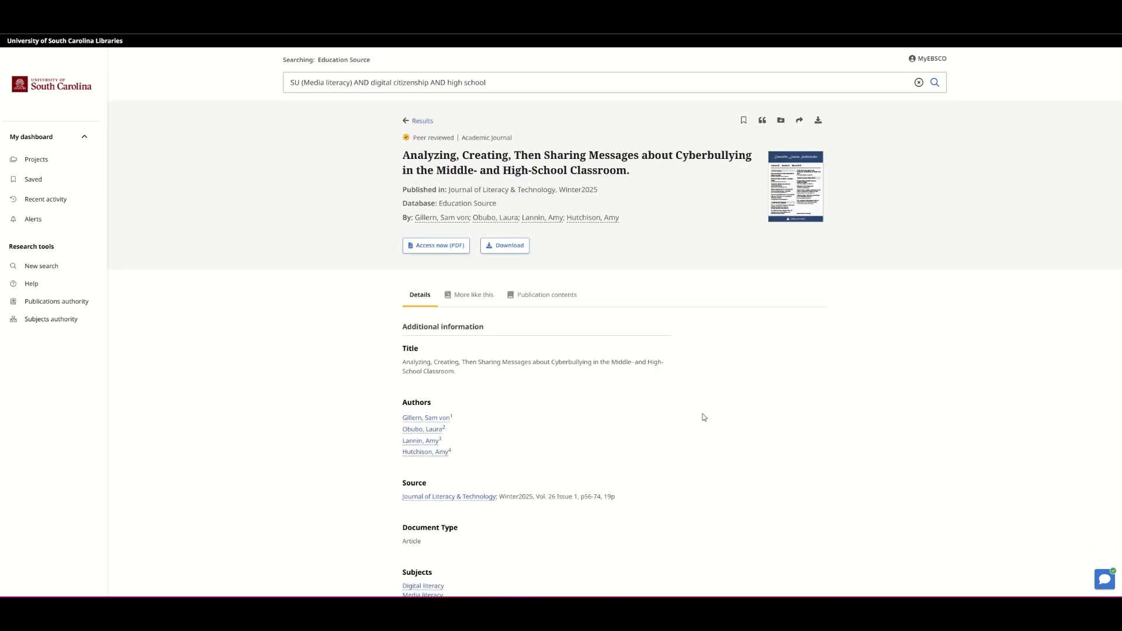
{"action": "left_click", "coordinate": [420, 121]}
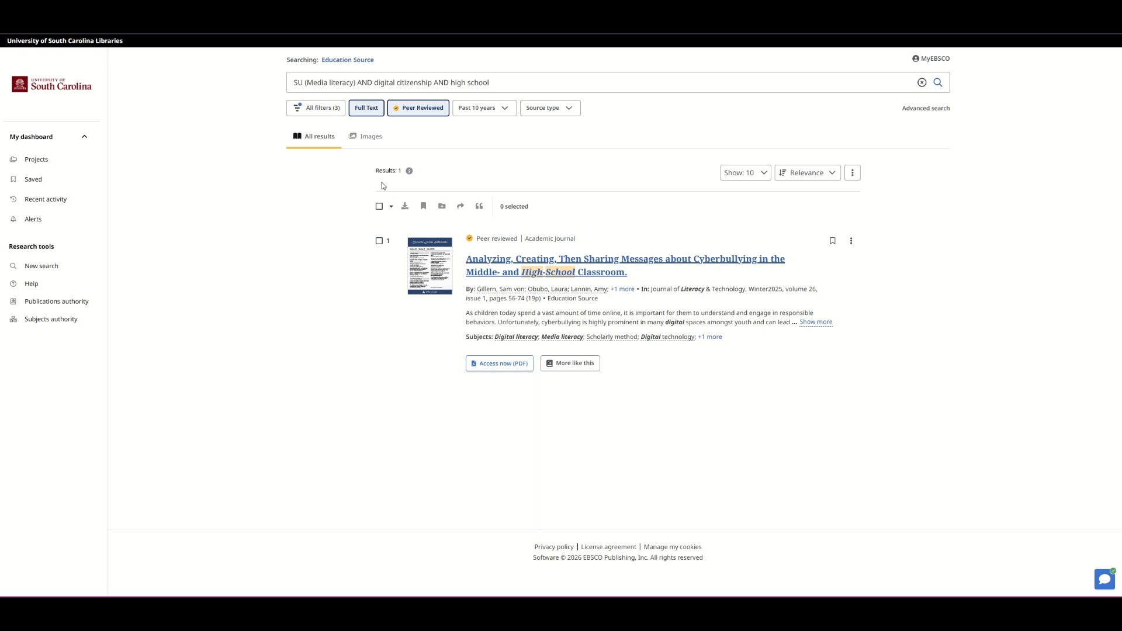